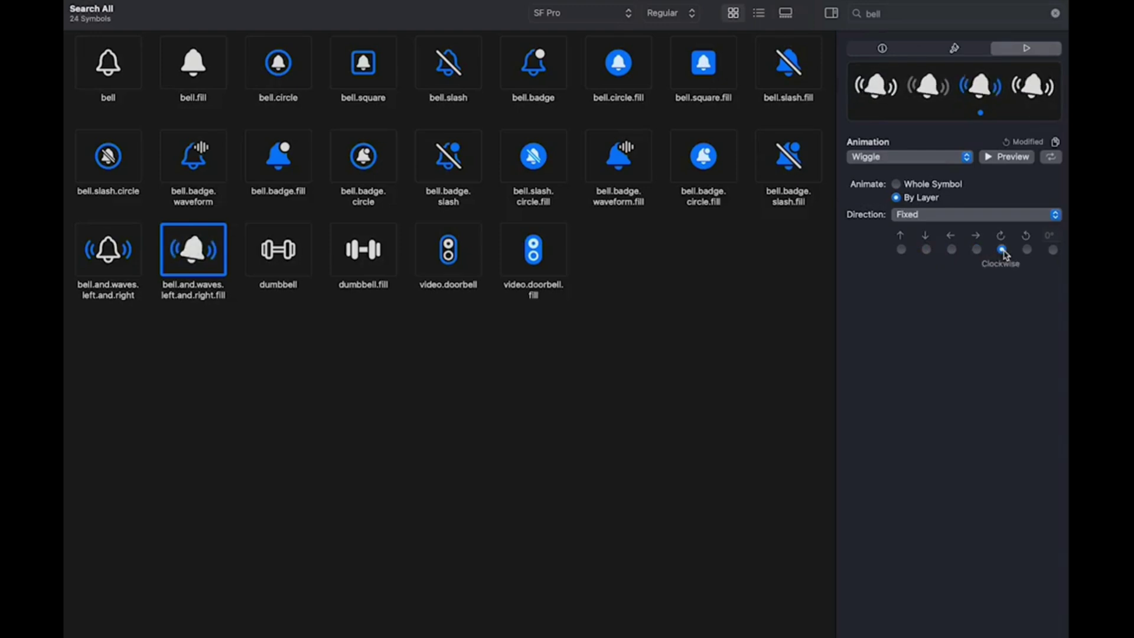
Step: Try a custom Wiggle angle, then switch the bell symbol to Breathe and preview it
click(1028, 250)
click(1054, 250)
click(942, 157)
click(917, 186)
click(991, 158)
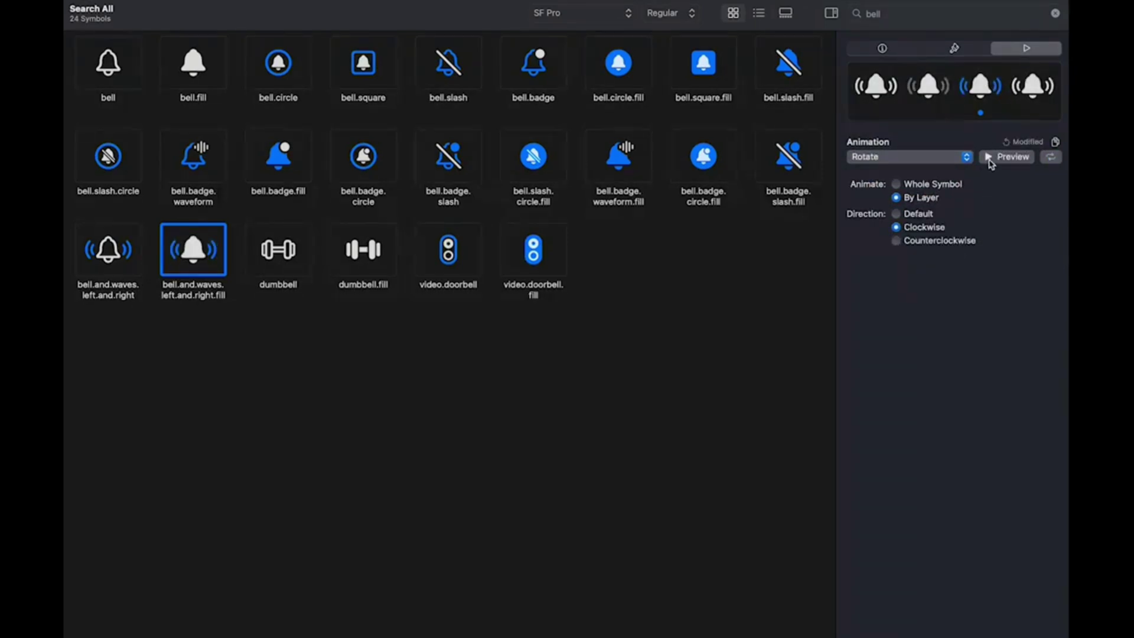
Step: Try Rotate, then return to Wiggle and try right, clockwise and custom directions
click(987, 159)
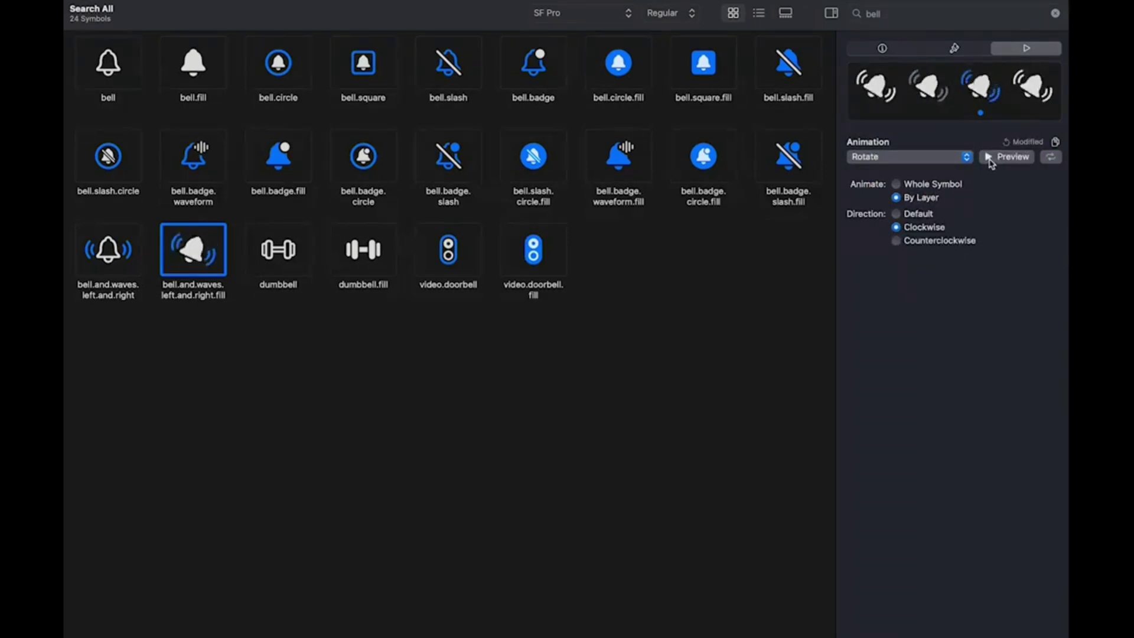
click(951, 163)
click(930, 146)
click(989, 157)
click(977, 250)
click(1002, 250)
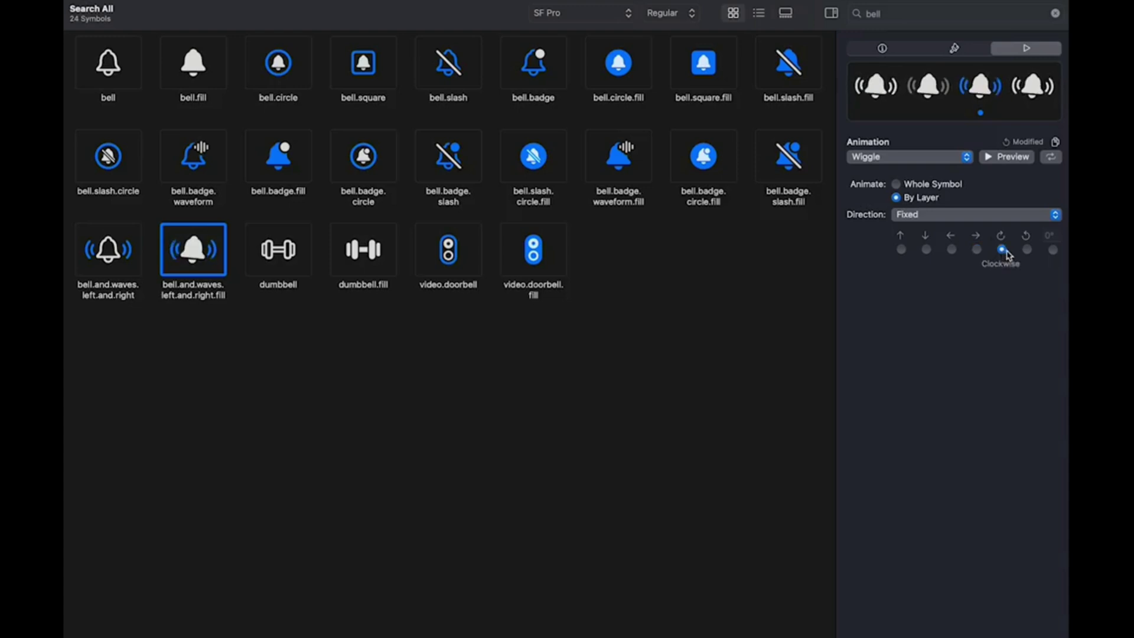
click(1053, 250)
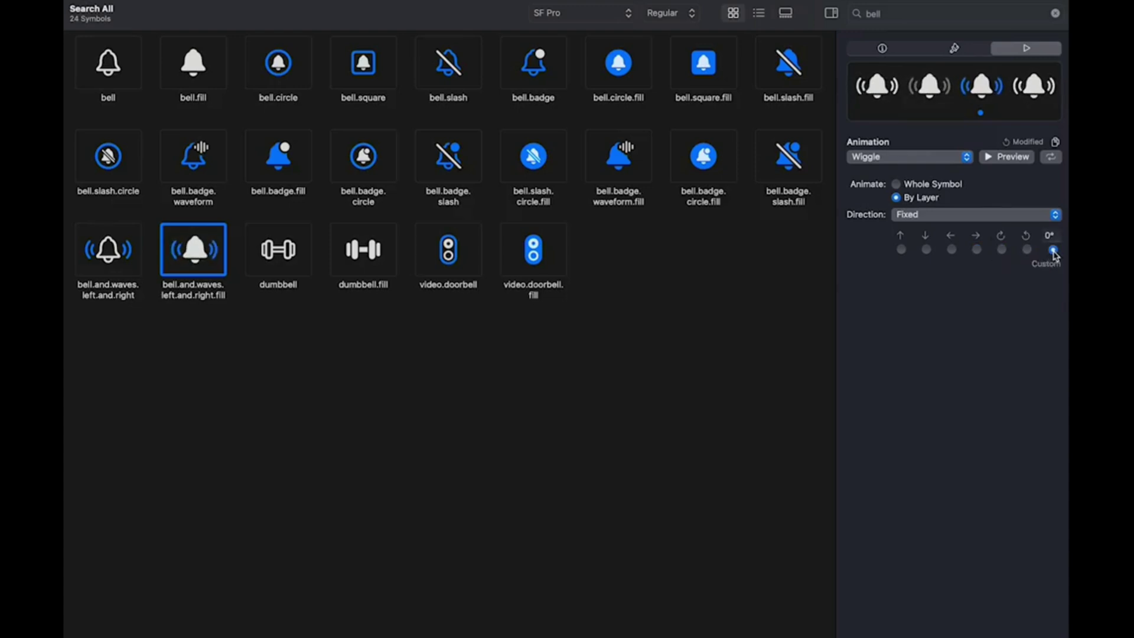
Step: Switch the animation back to Breathe and bring up Chrome's tab list
click(946, 164)
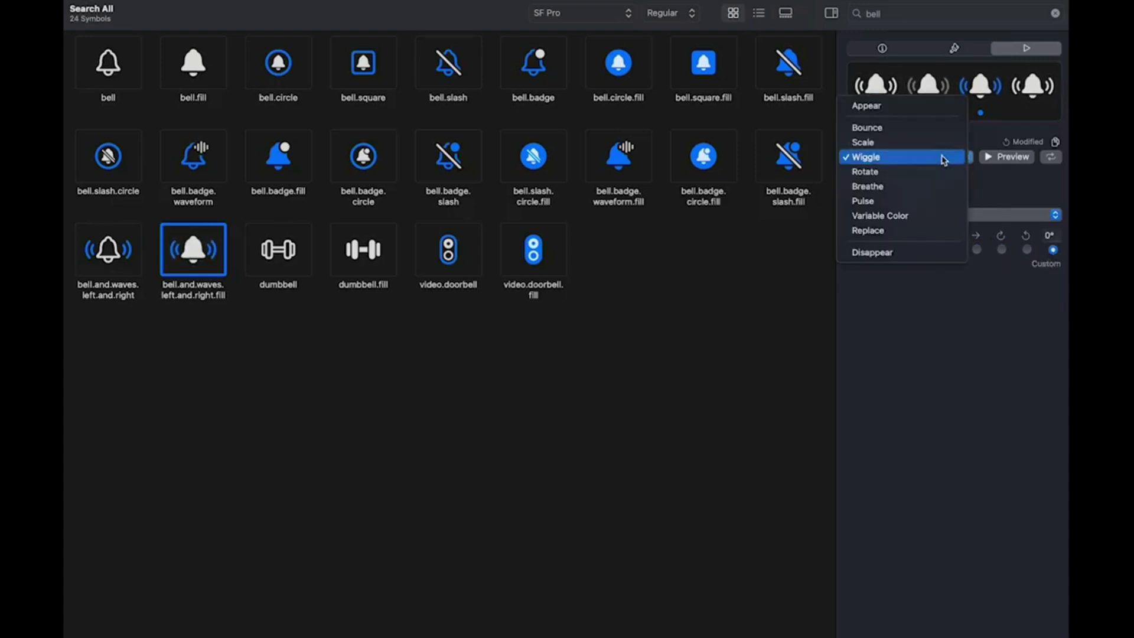
click(917, 191)
mouse_move(400, 8)
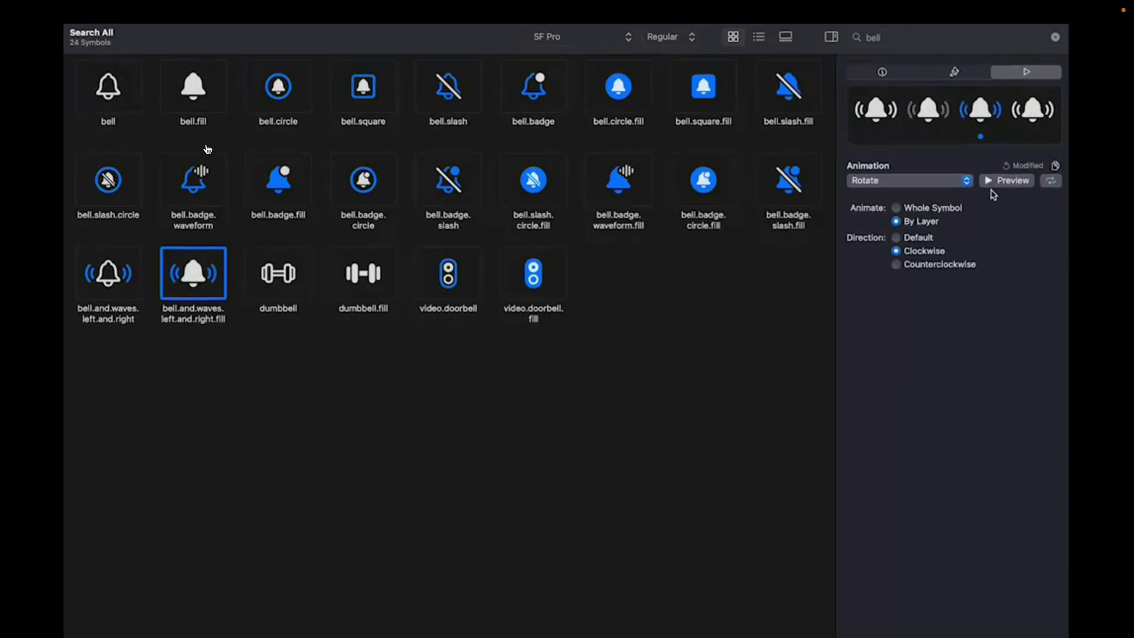
click(323, 12)
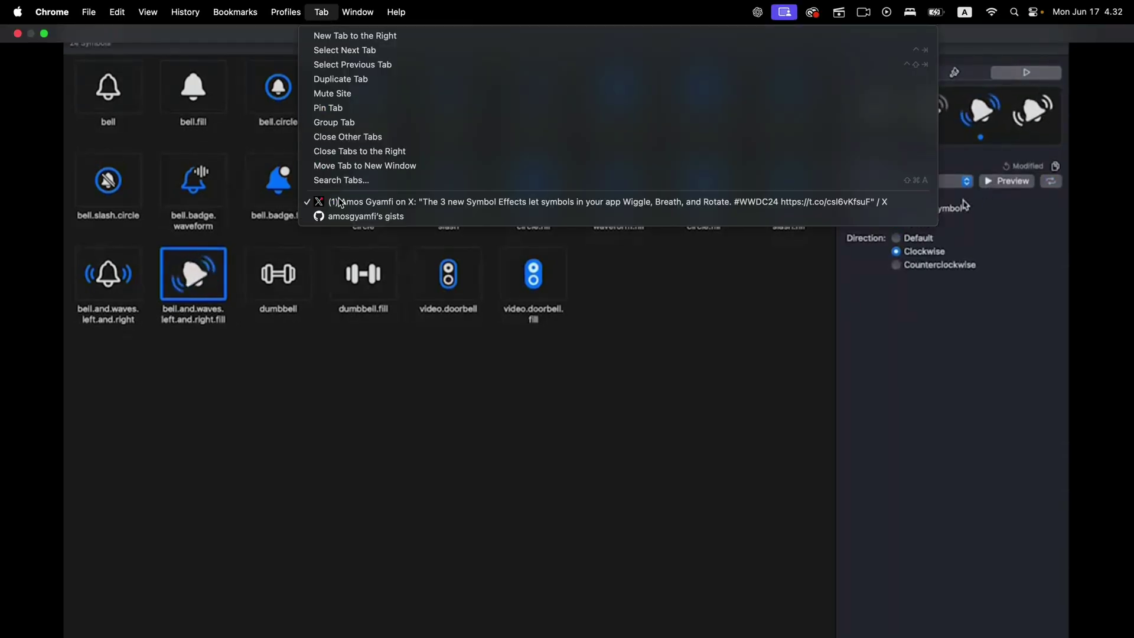
Step: Switch to the gists tab, scroll the gist list, then bring SF Symbols forward
click(357, 218)
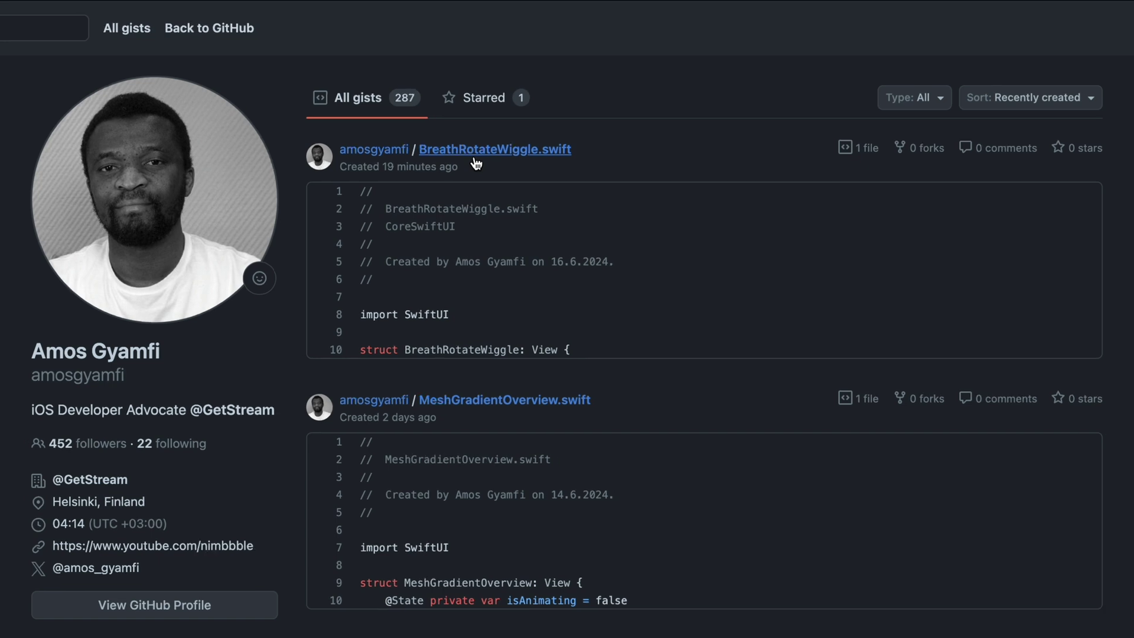
scroll(50, 615, down, 3)
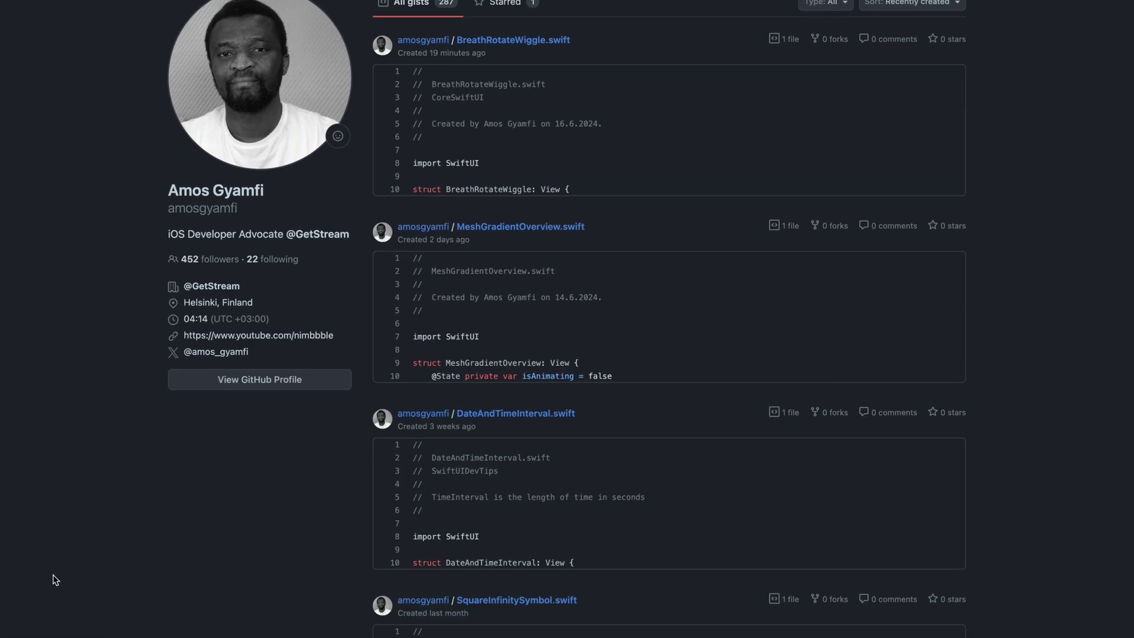
mouse_move(68, 635)
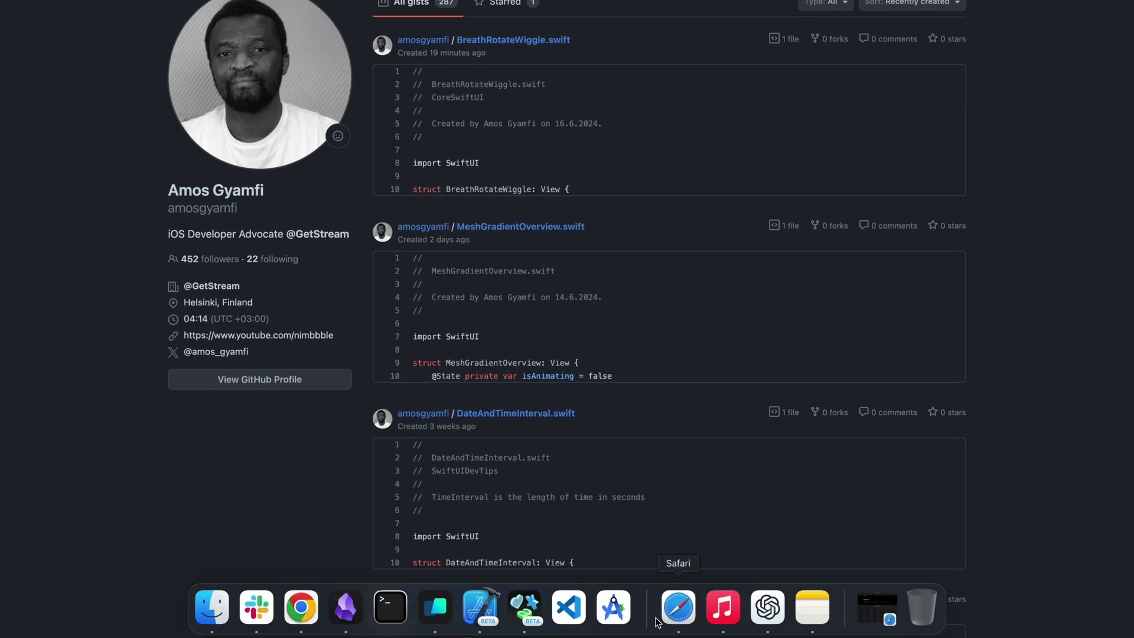
click(526, 608)
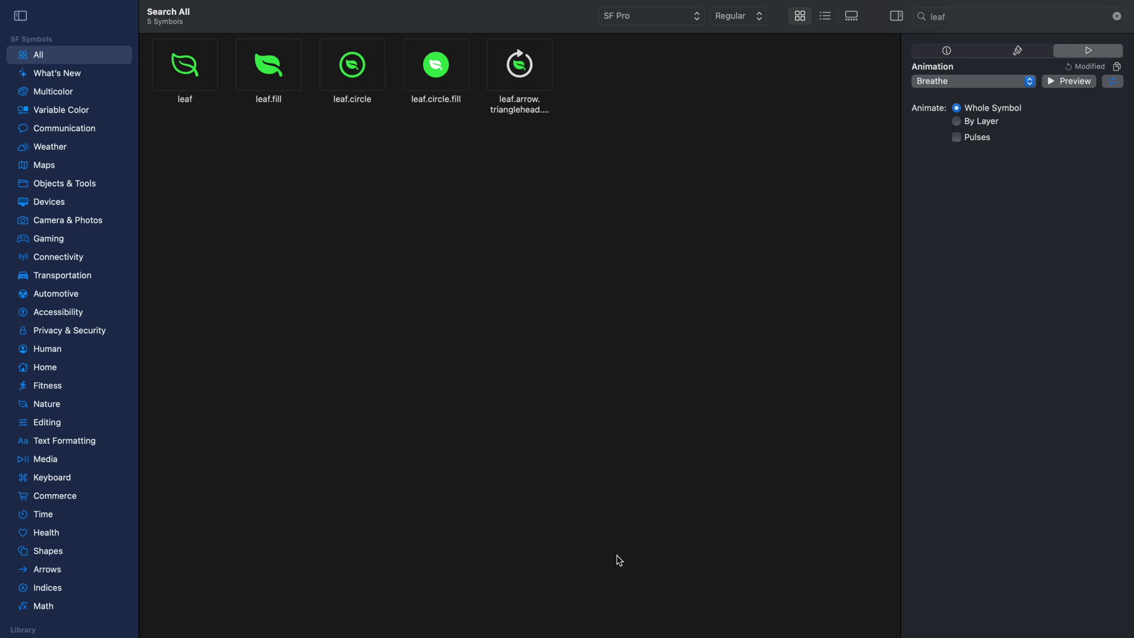
Step: Clear the leaf search, show What's New then All symbols, and focus the Search field
click(971, 17)
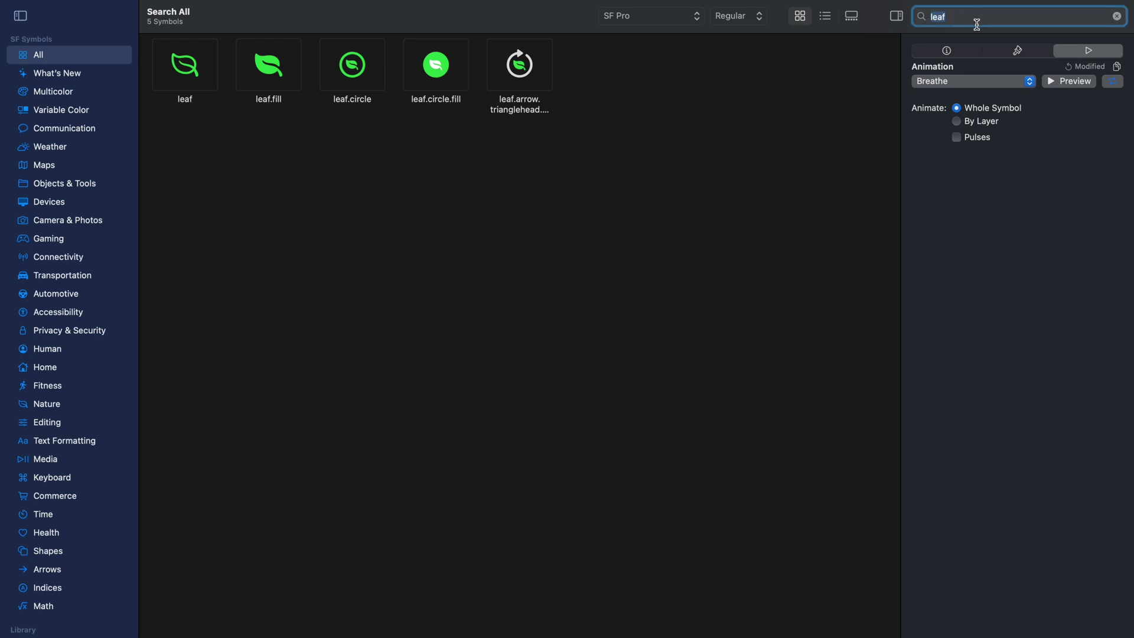
click(62, 78)
click(59, 57)
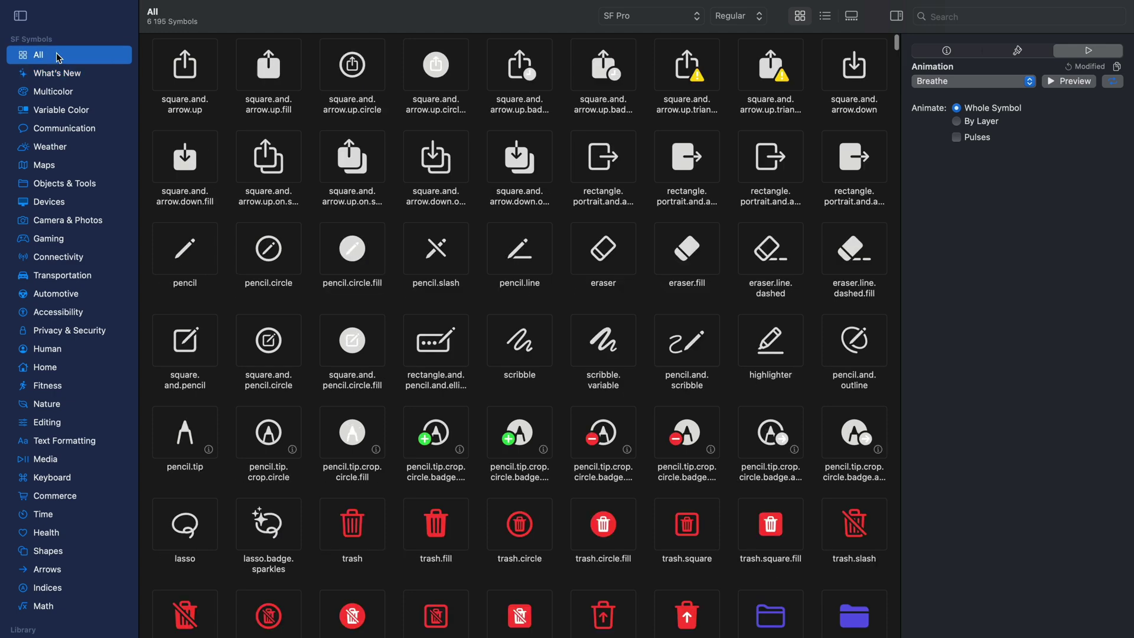
click(977, 18)
Step: Search 'leaf', select leaf.arrow.trianglehead, and preview Breathe By Layer with Pulses on
text(leaf)
click(548, 105)
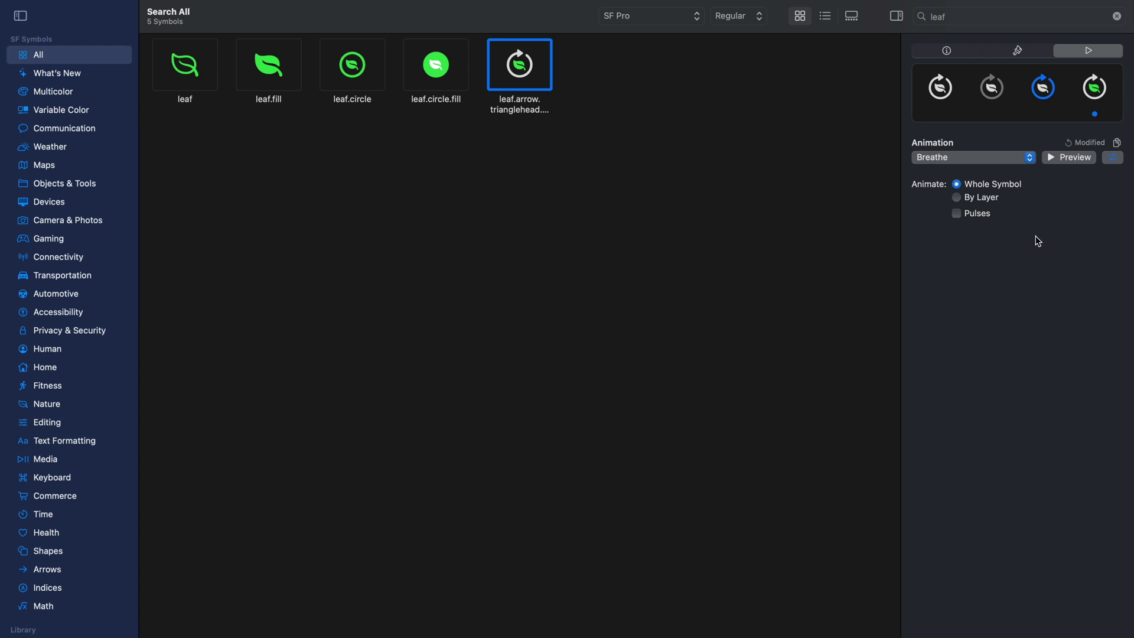
click(1051, 158)
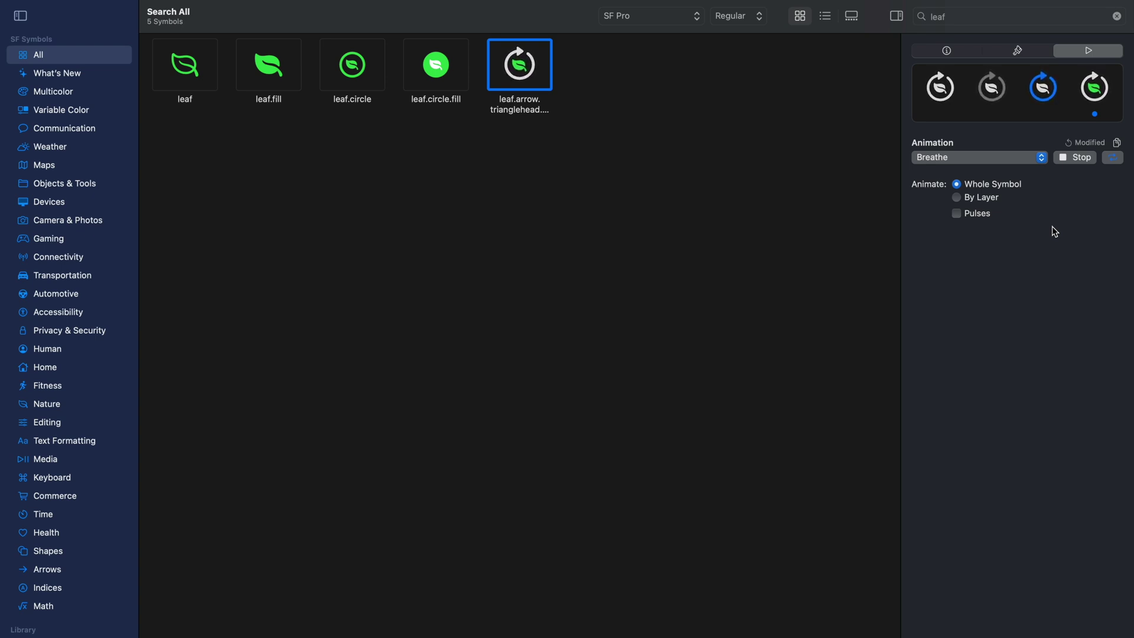
click(959, 198)
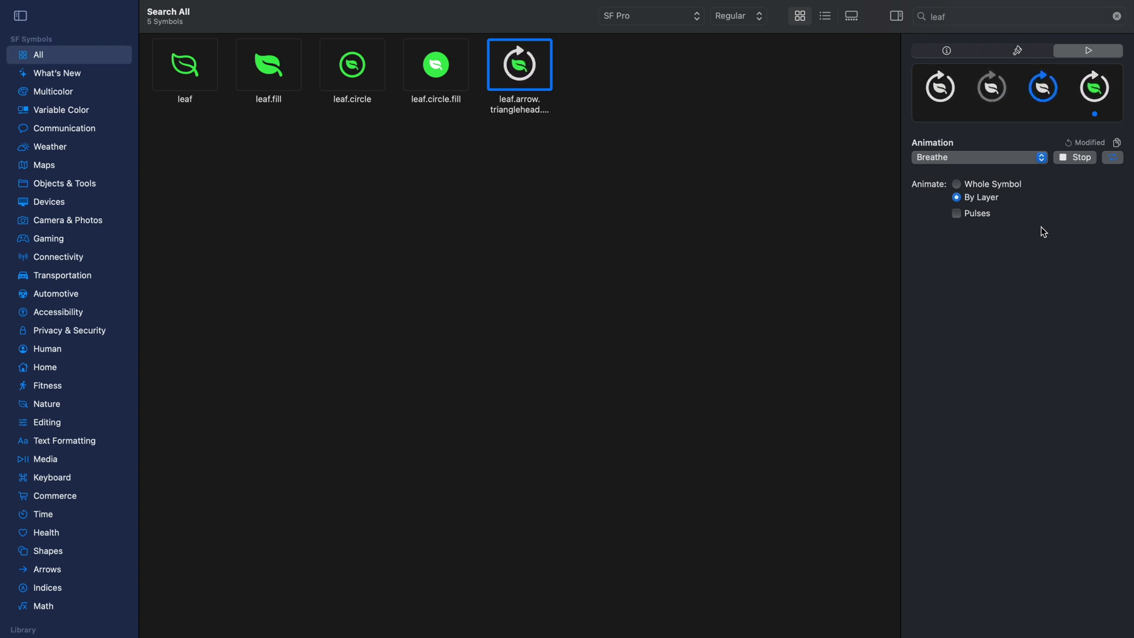
click(957, 214)
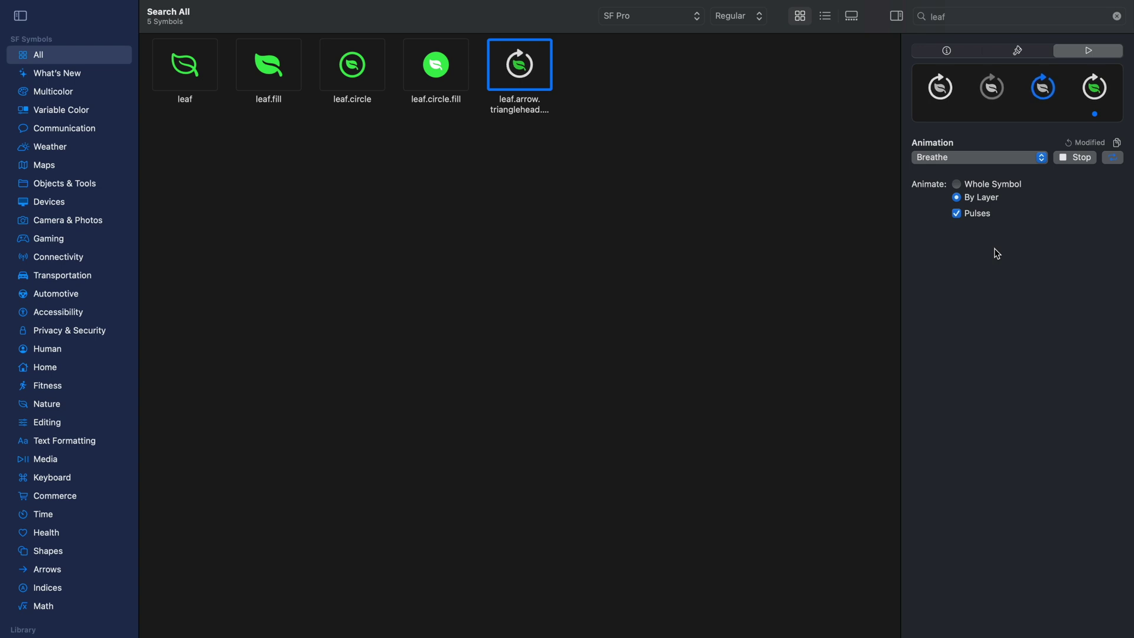
click(999, 159)
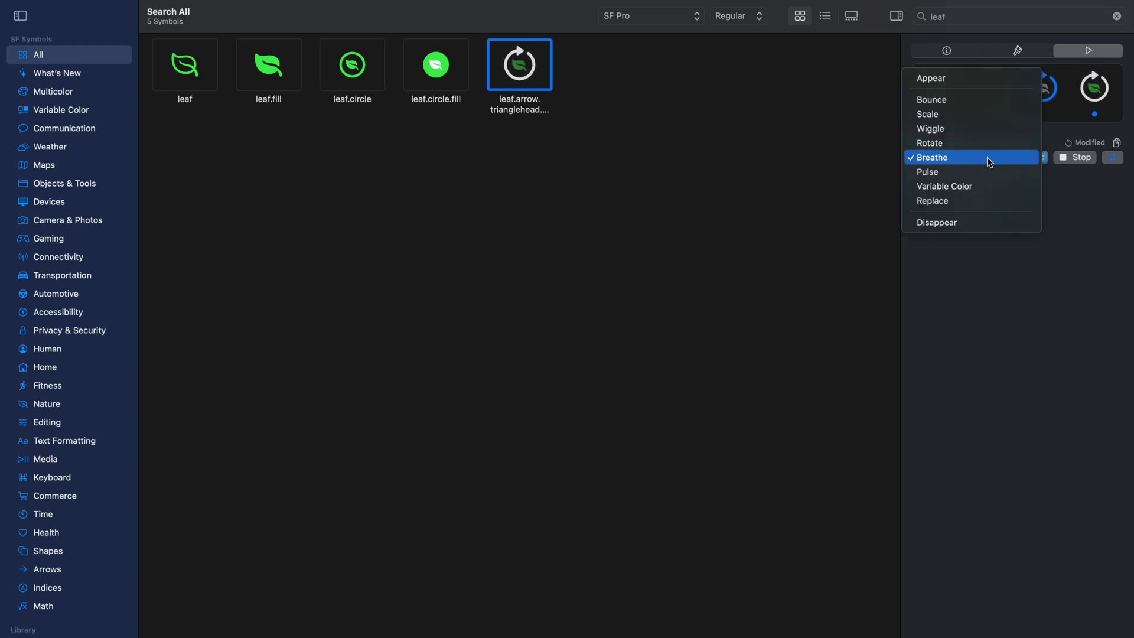
Step: Switch the leaf symbol's animation to Rotate, animated By Layer, and preview it
click(955, 145)
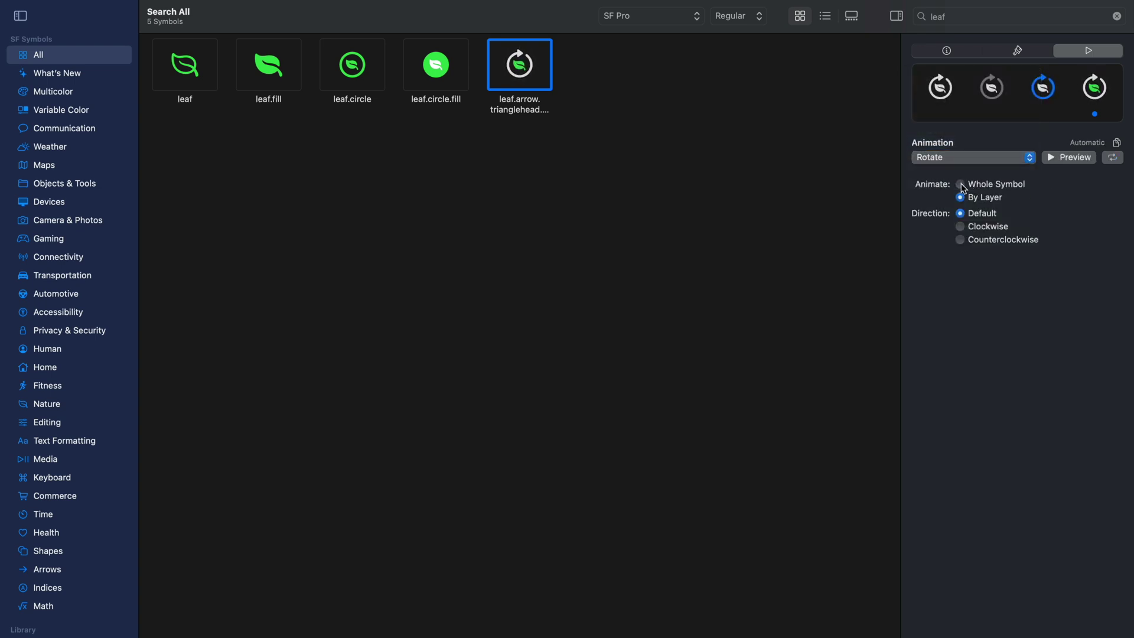
click(961, 185)
click(962, 199)
click(1052, 159)
Step: Set the rotation direction to Clockwise and replay the preview
click(961, 227)
click(961, 241)
key(super+z)
click(1049, 158)
click(1055, 159)
click(1054, 158)
click(1002, 163)
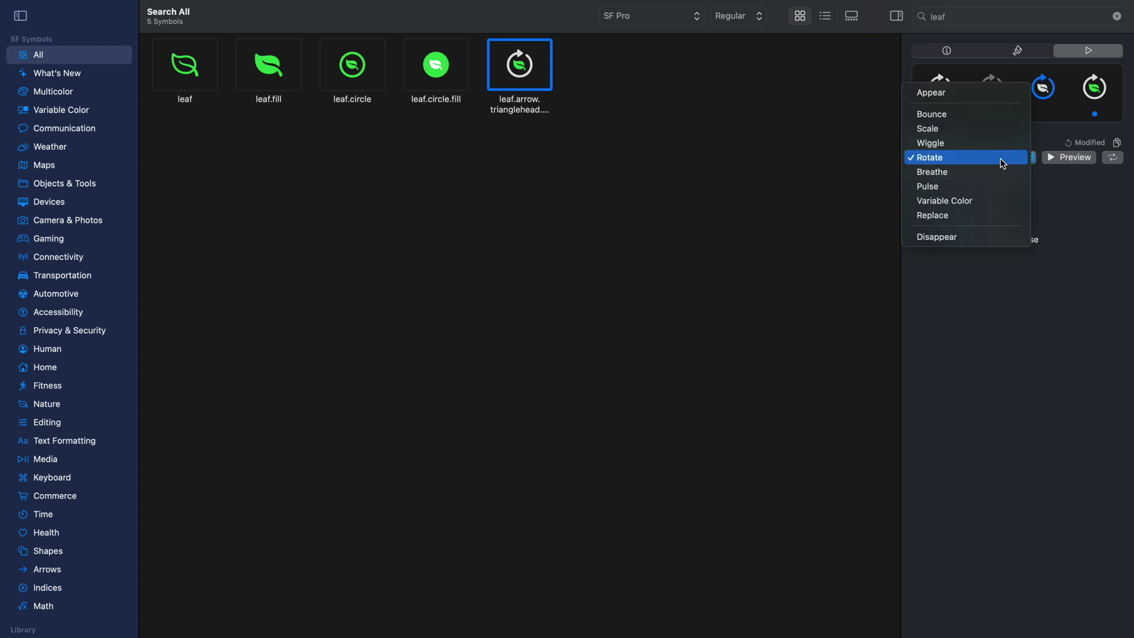
Step: Switch to Wiggle, animated By Layer, with the direction set to Fixed, and preview it
click(972, 149)
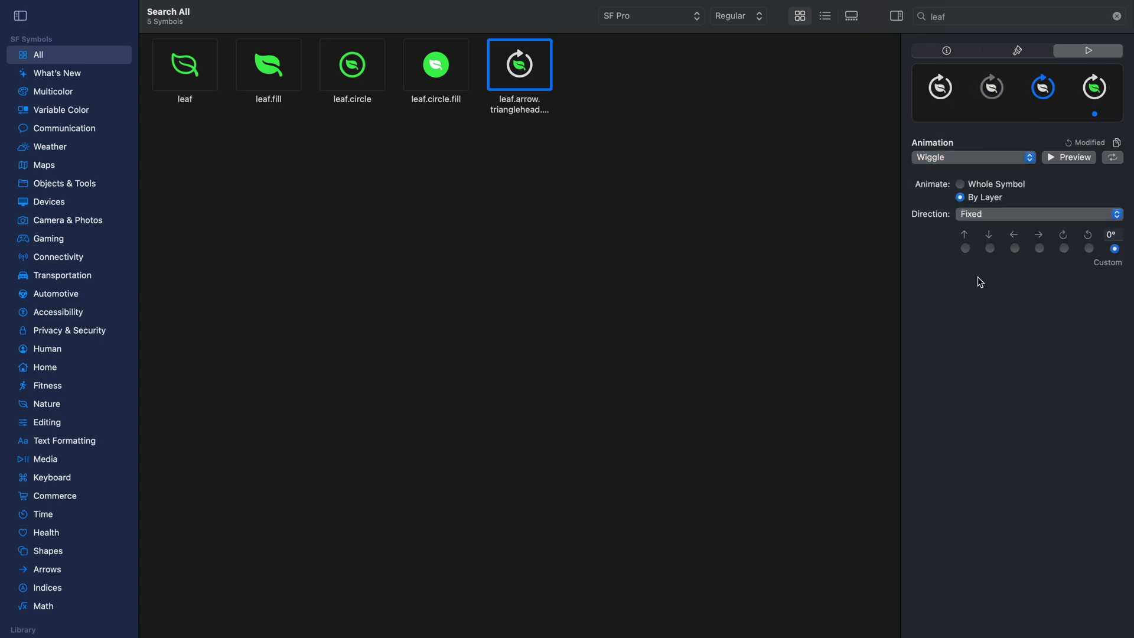
click(961, 184)
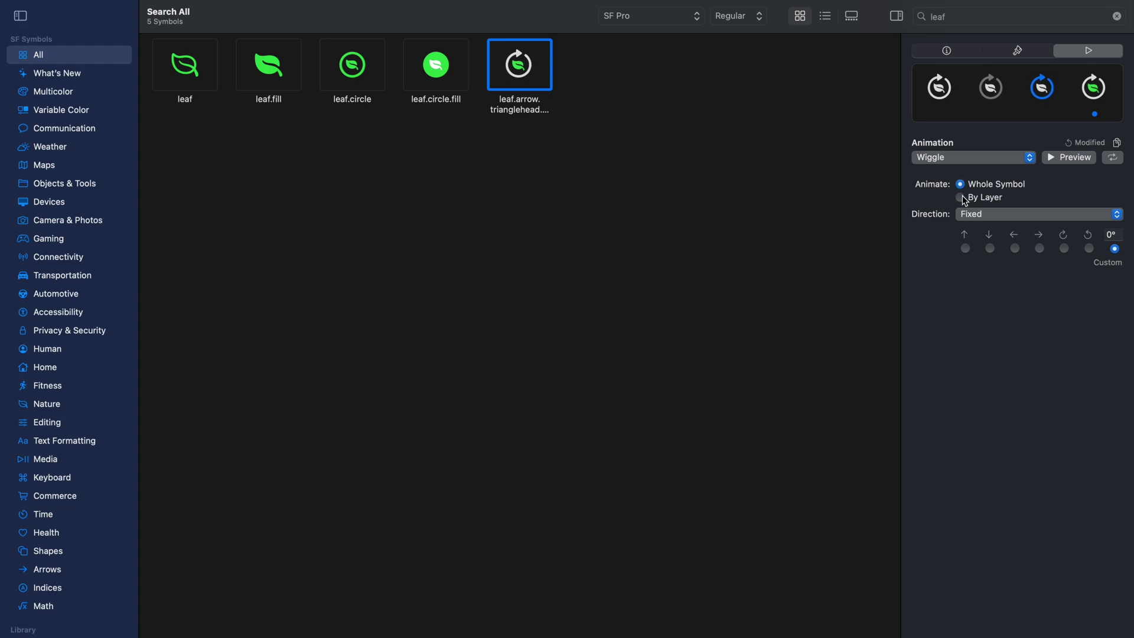
click(961, 197)
click(1052, 159)
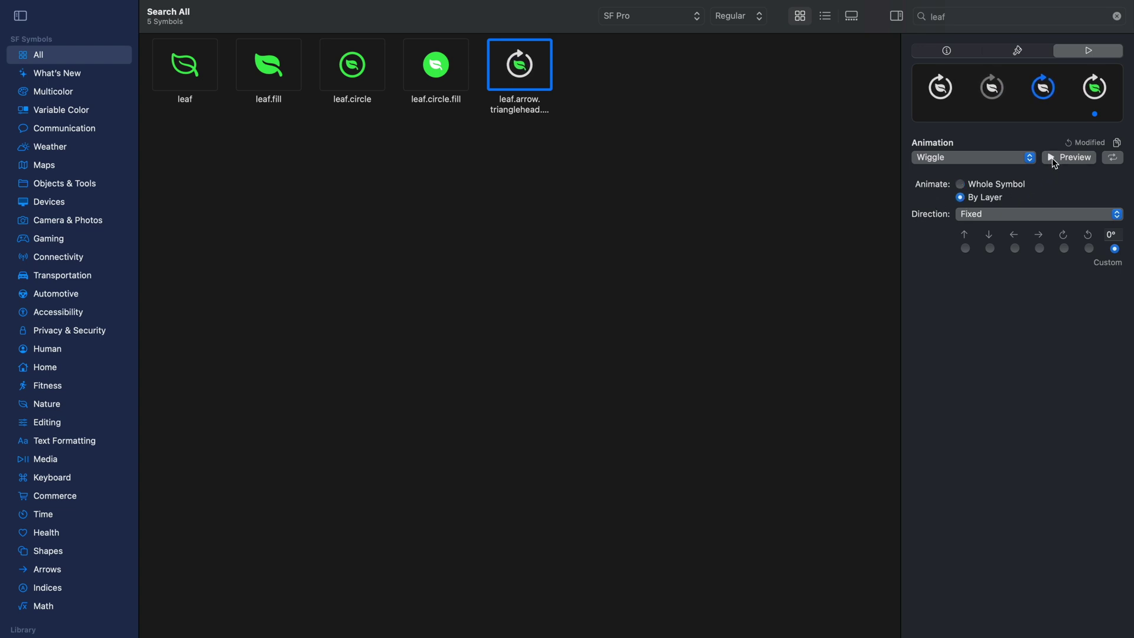
click(1051, 214)
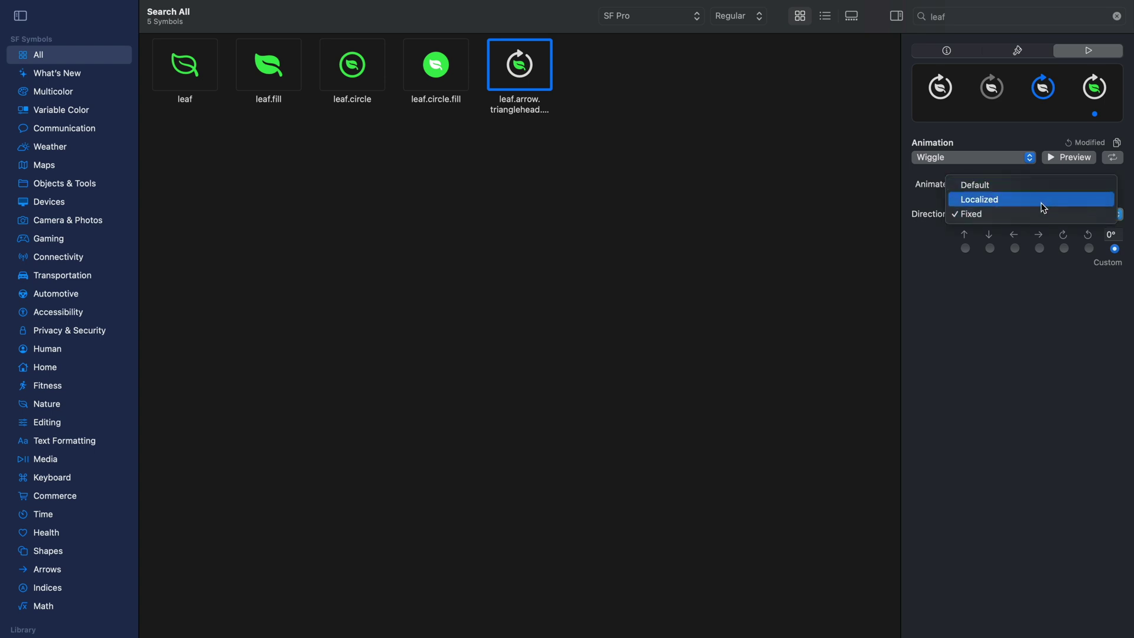
click(1050, 214)
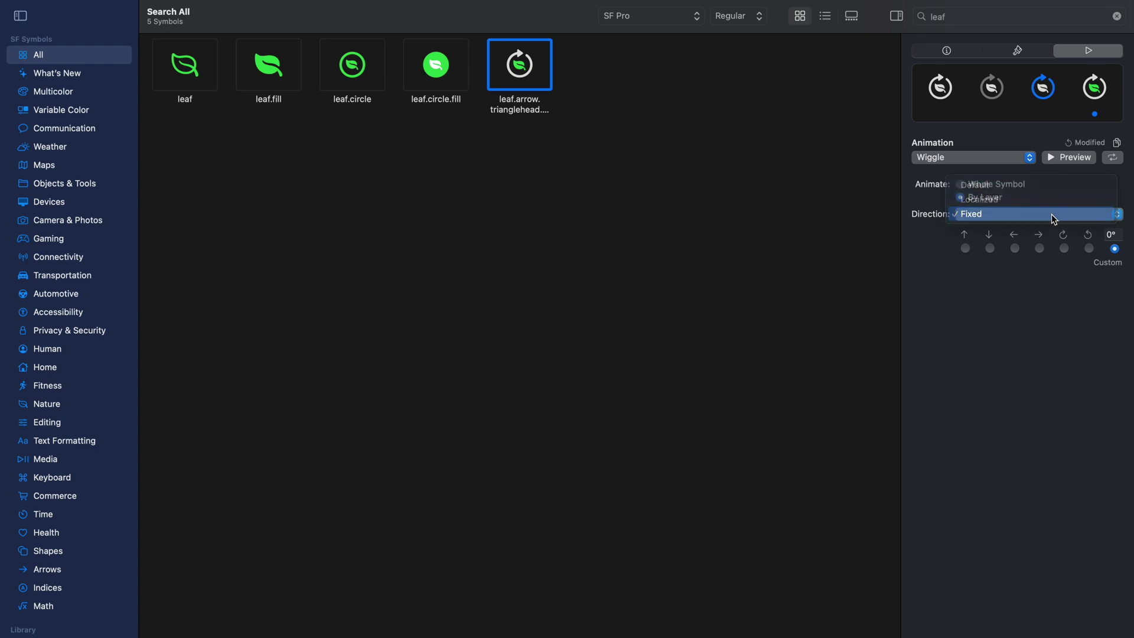
click(1055, 158)
Step: Try down, left, right, clockwise and counterclockwise wiggles, then set a 45° custom angle
click(990, 248)
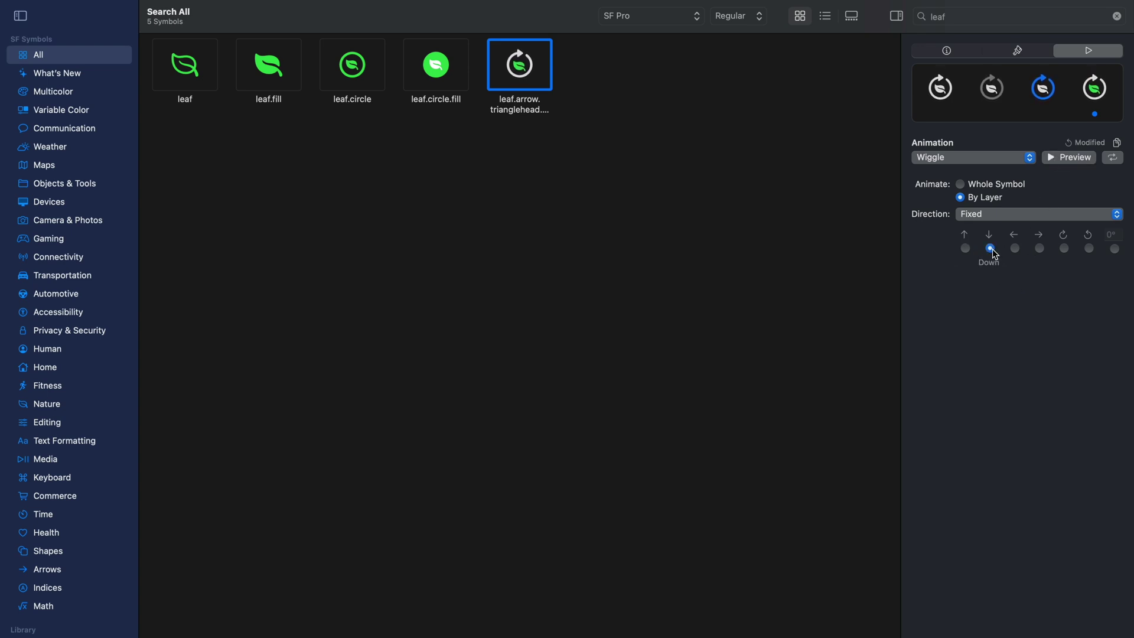
click(1015, 249)
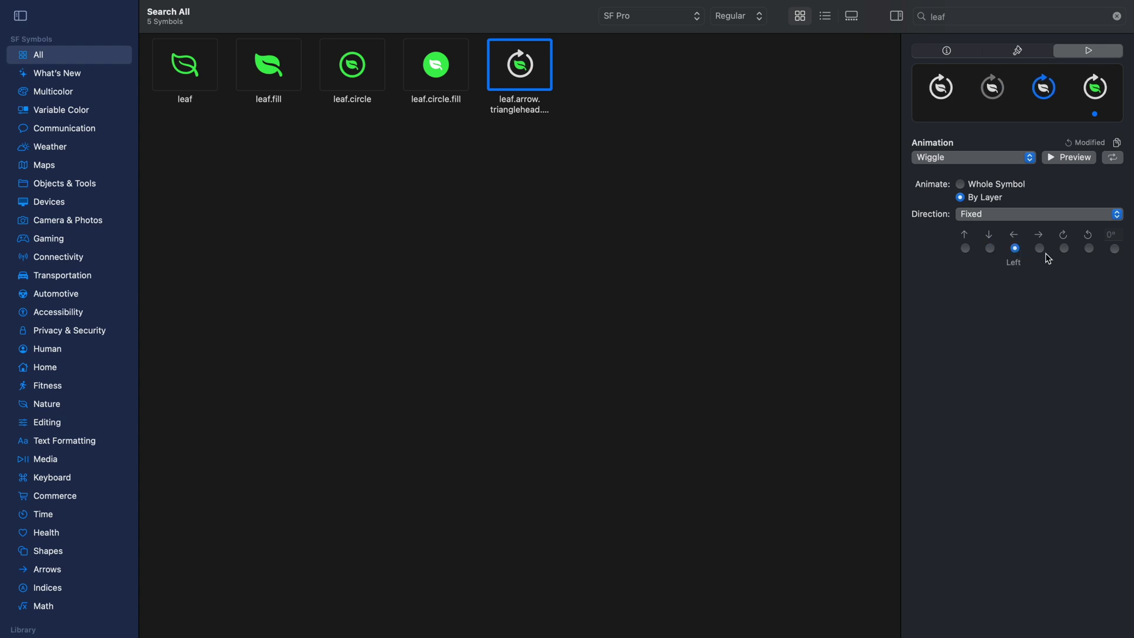
click(1041, 249)
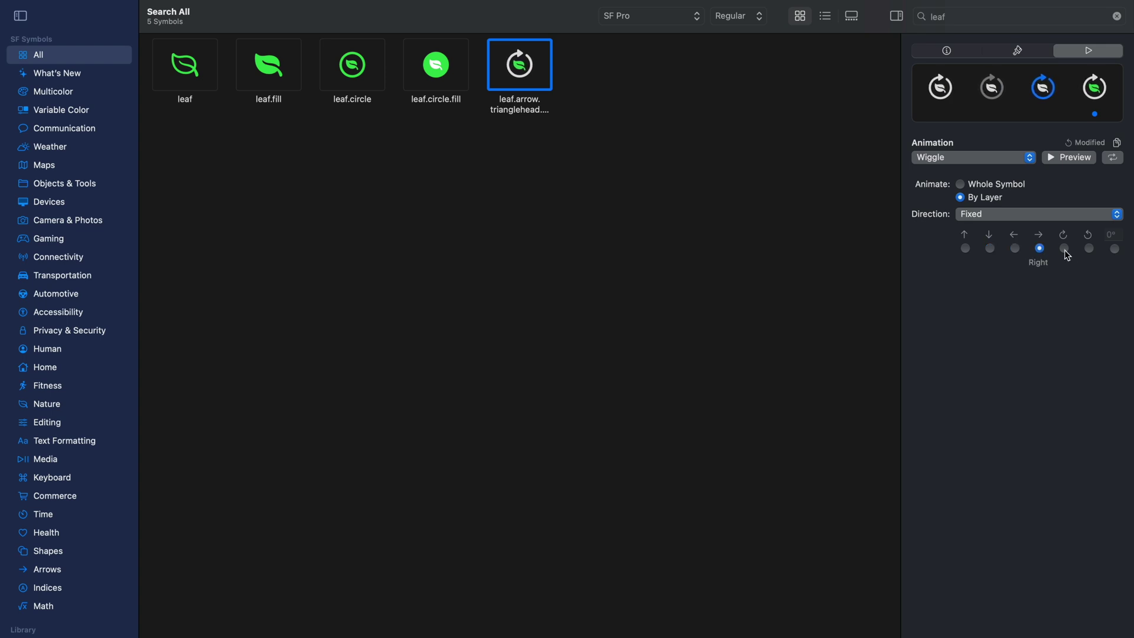
click(1065, 249)
click(1091, 252)
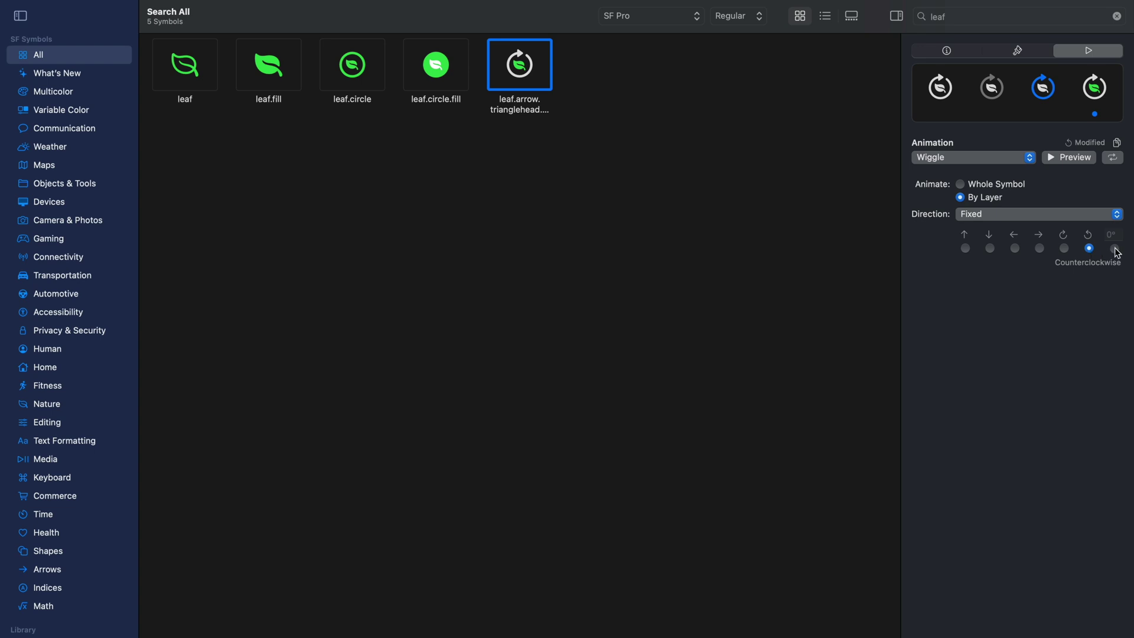
click(1116, 249)
click(1116, 236)
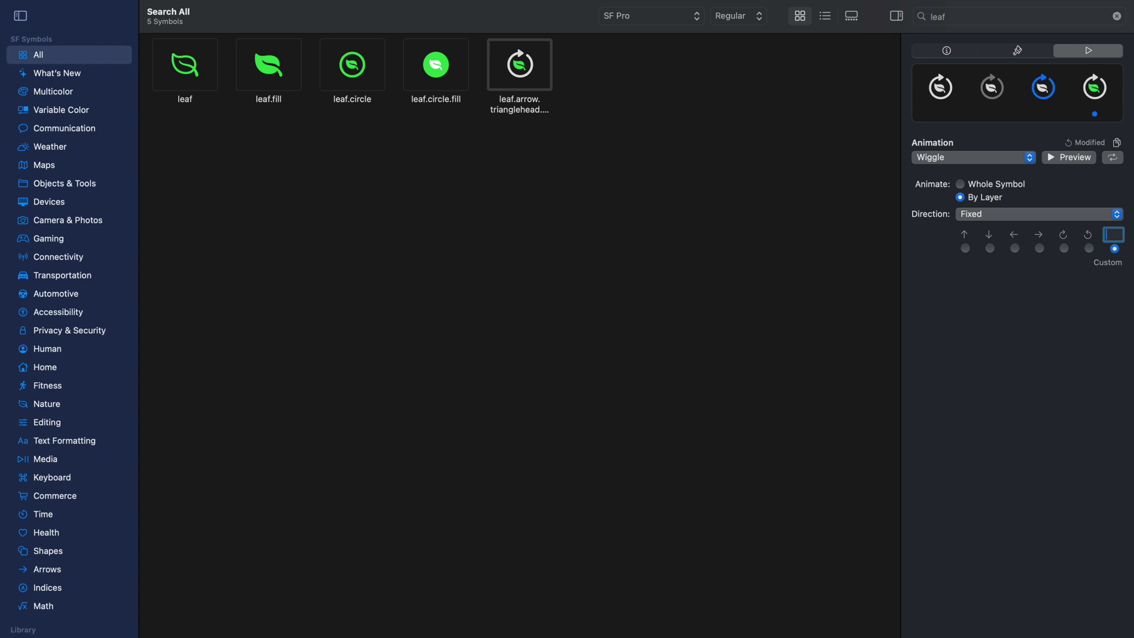
text(45)
key(Return)
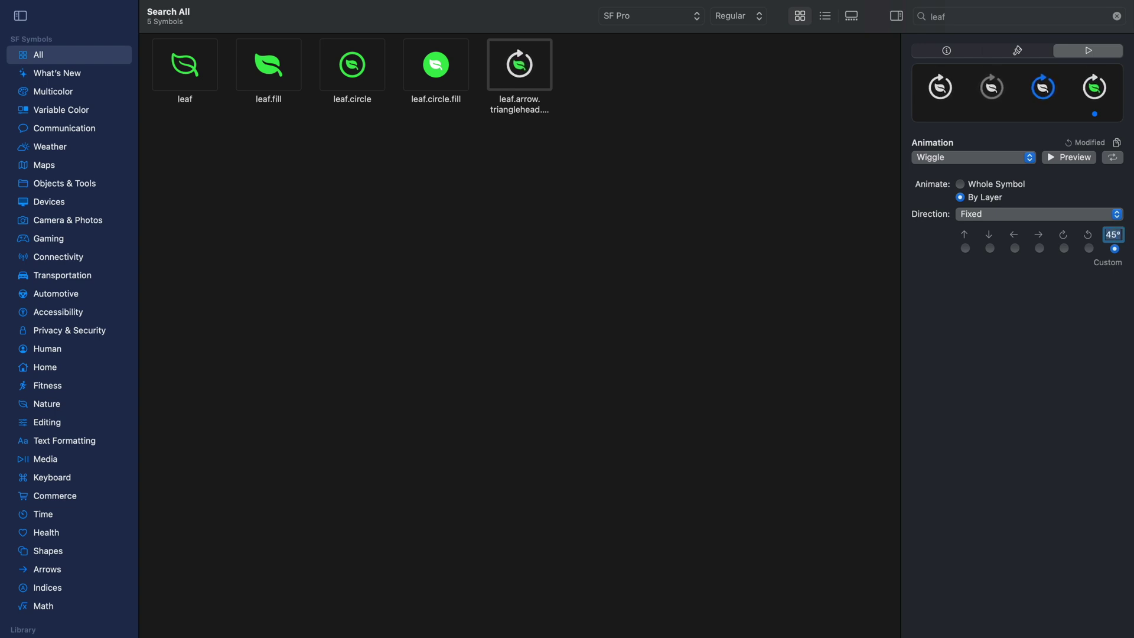
Step: Cycle through the up, down, left and right wiggle directions to compare them
click(967, 249)
click(991, 249)
click(1016, 248)
click(1041, 249)
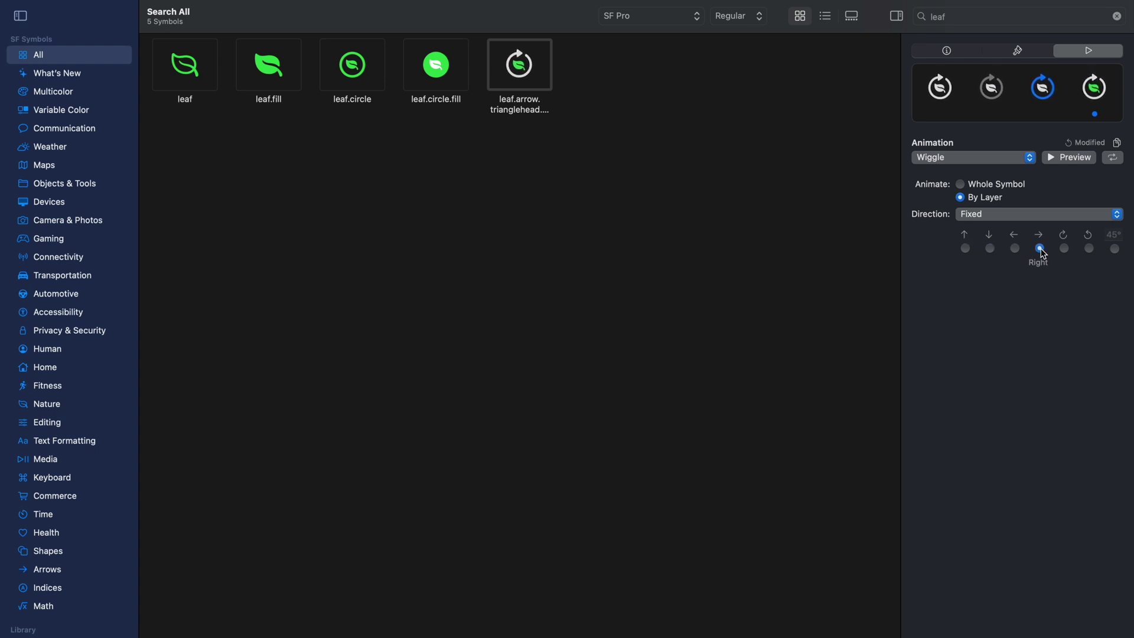
click(965, 248)
click(990, 248)
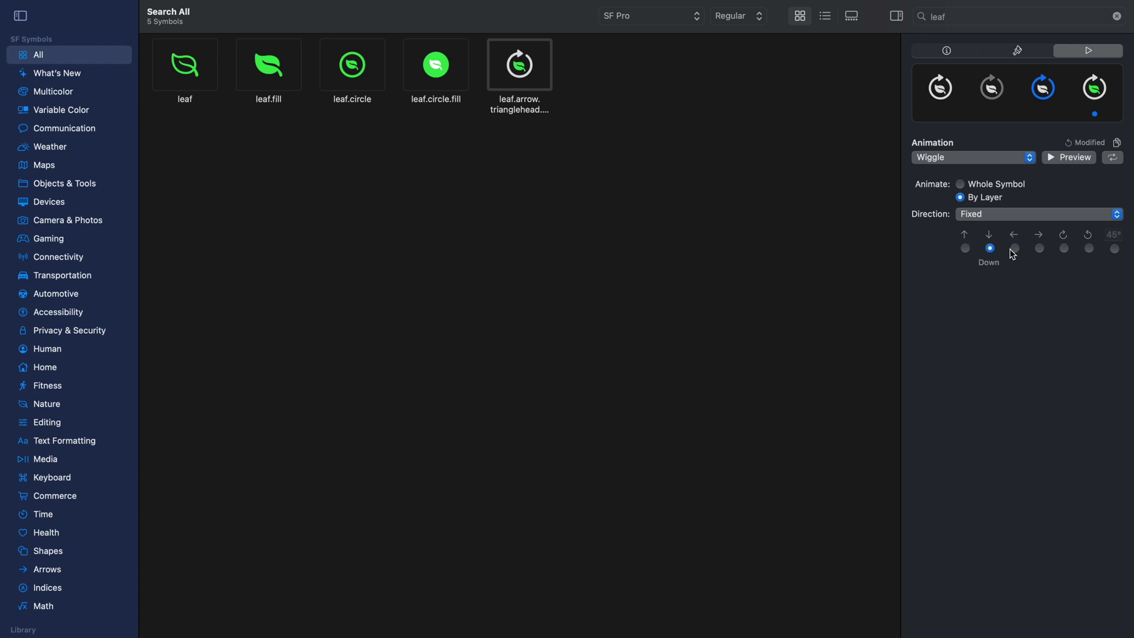
click(1016, 249)
click(1039, 248)
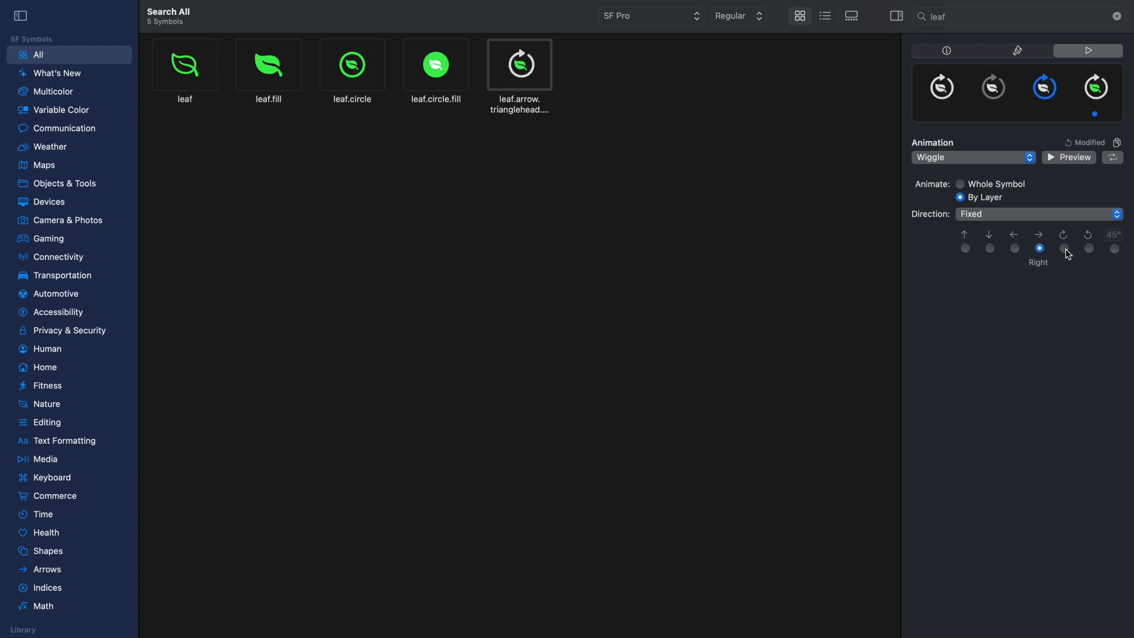
click(1089, 249)
click(990, 249)
click(966, 249)
click(1015, 249)
click(1040, 248)
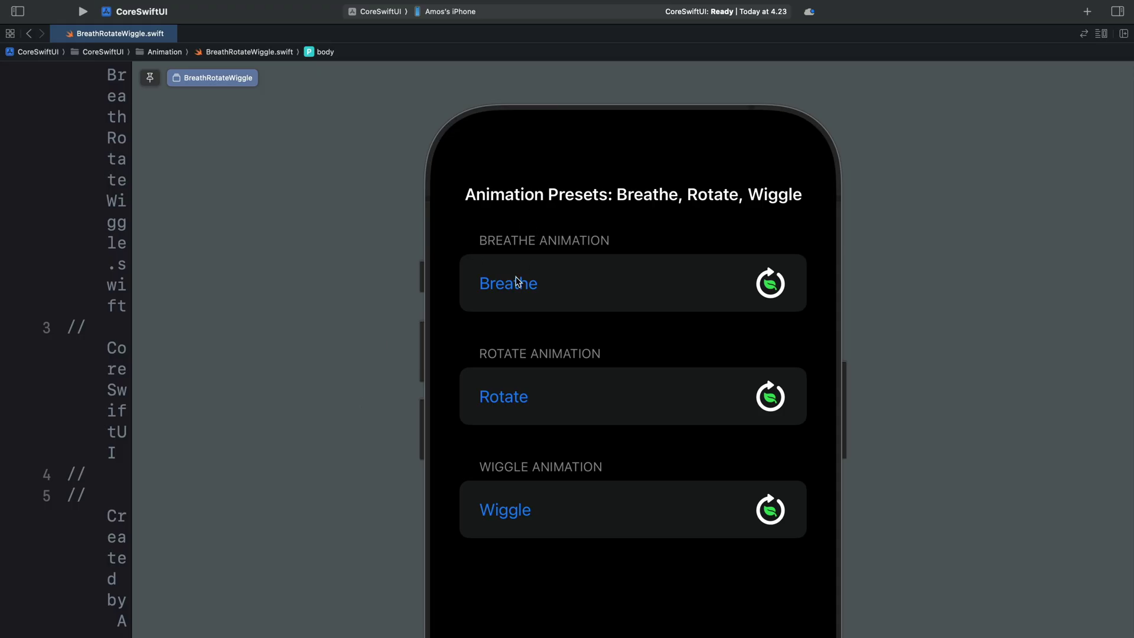
Step: Trigger the Breathe, Rotate and Wiggle preview animations, then place the cursor at line 10's end
click(516, 291)
click(516, 400)
click(516, 514)
click(520, 286)
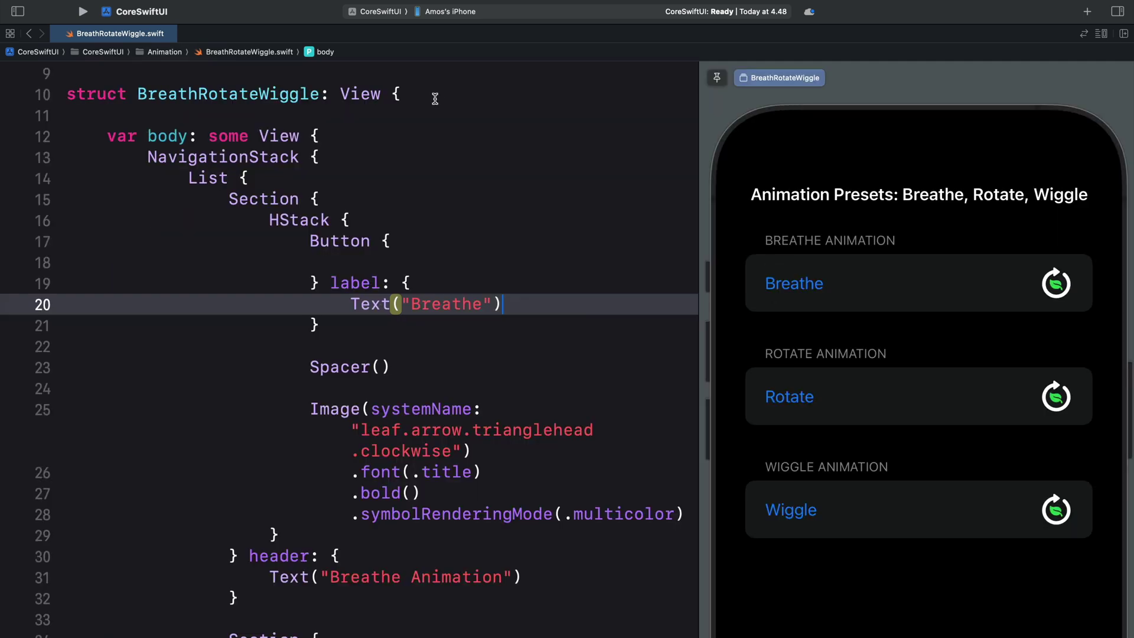
click(441, 104)
key(Return)
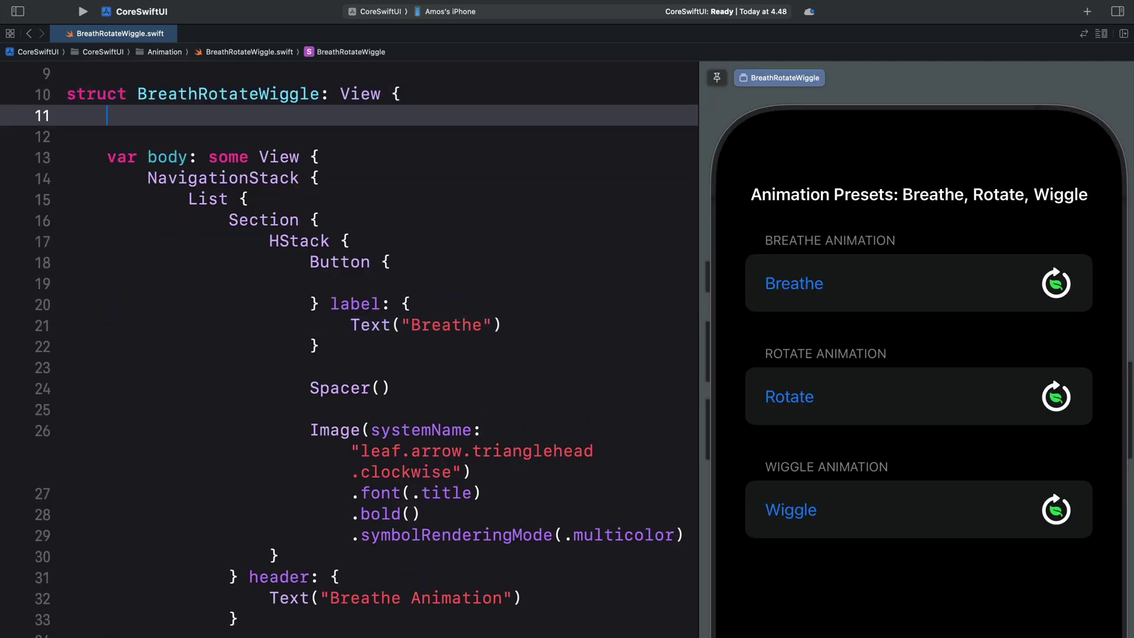
text(@State private var breathe = false @State private var rotate = false @State private var wiggle = false)
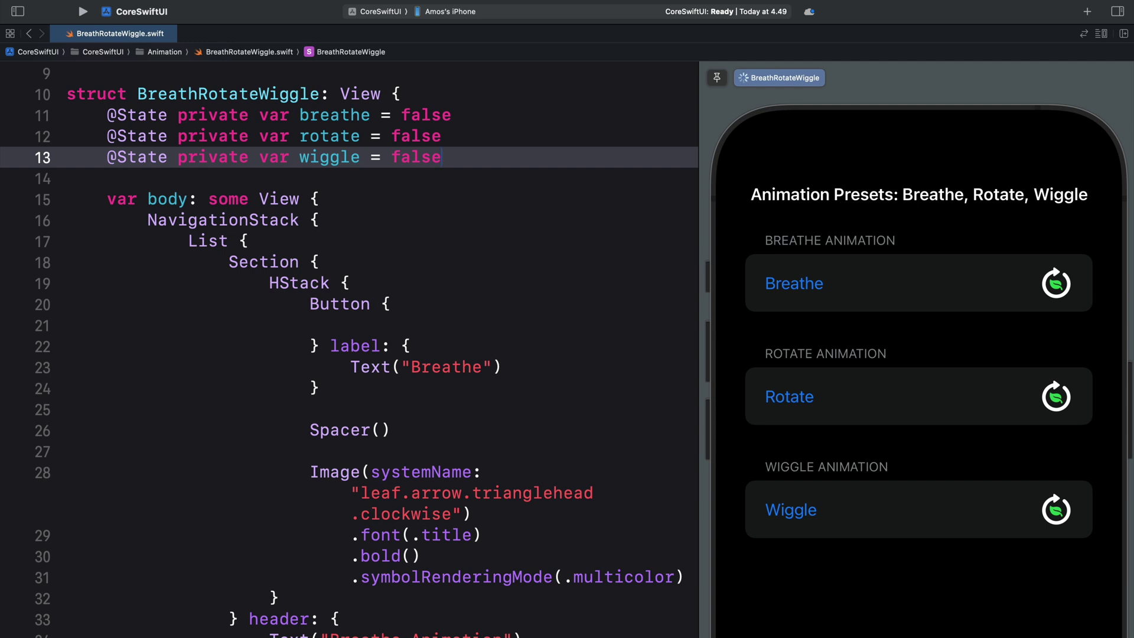
drag(309, 119, 327, 118)
click(335, 137)
click(341, 156)
Step: Scroll through the List's Breathe, Rotate and Wiggle button sections down to line 61
scroll(174, 243, down, 5)
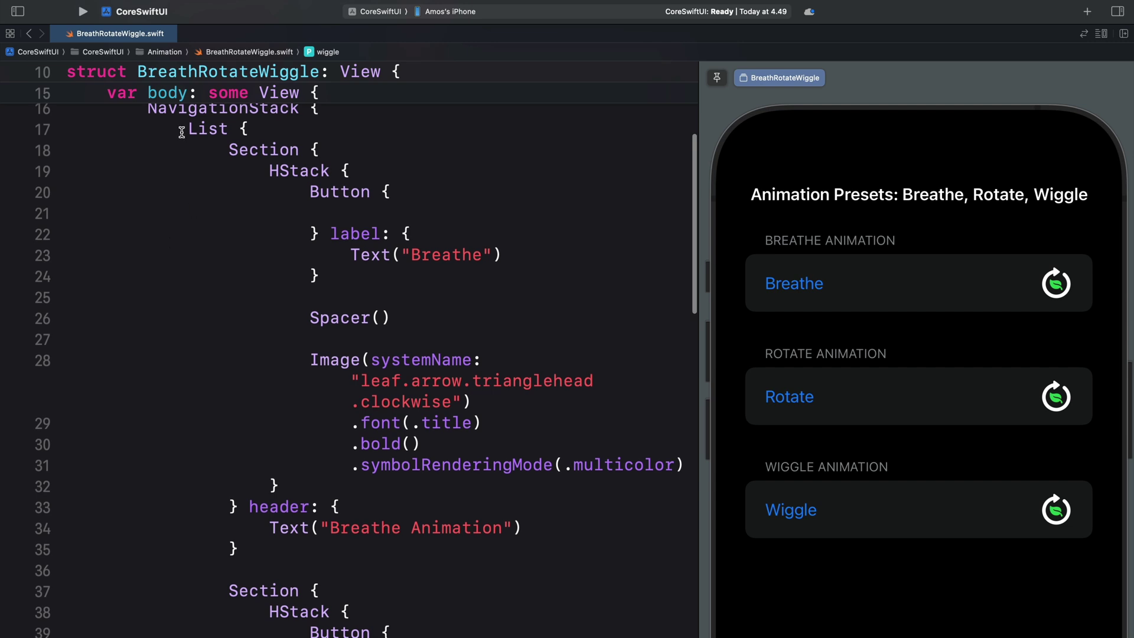
click(181, 131)
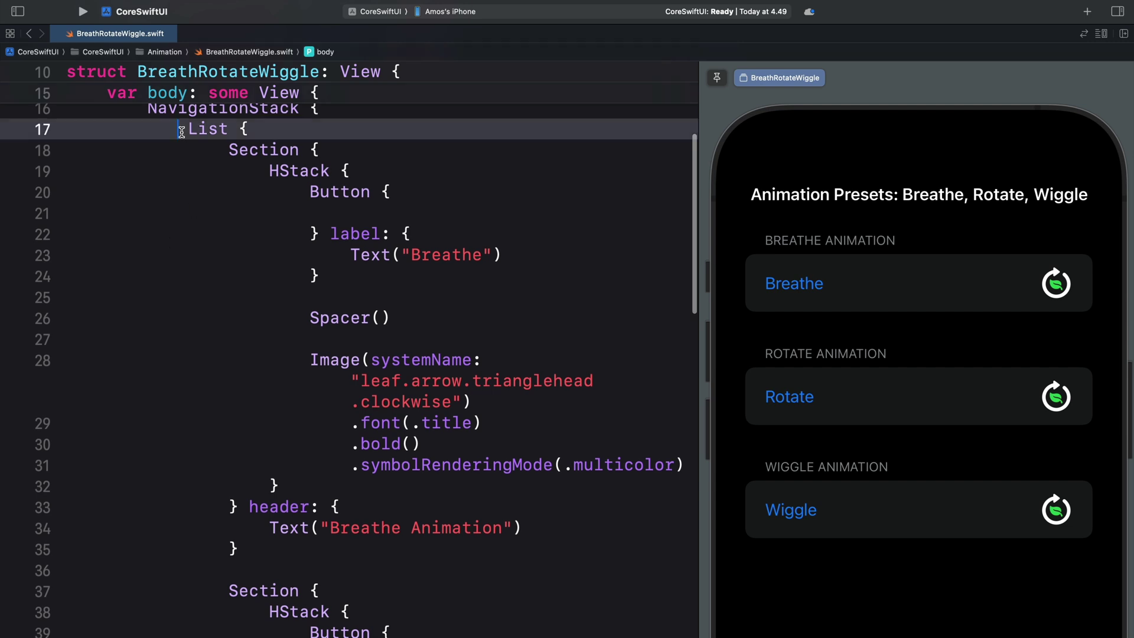
click(306, 198)
click(316, 257)
scroll(343, 260, down, 5)
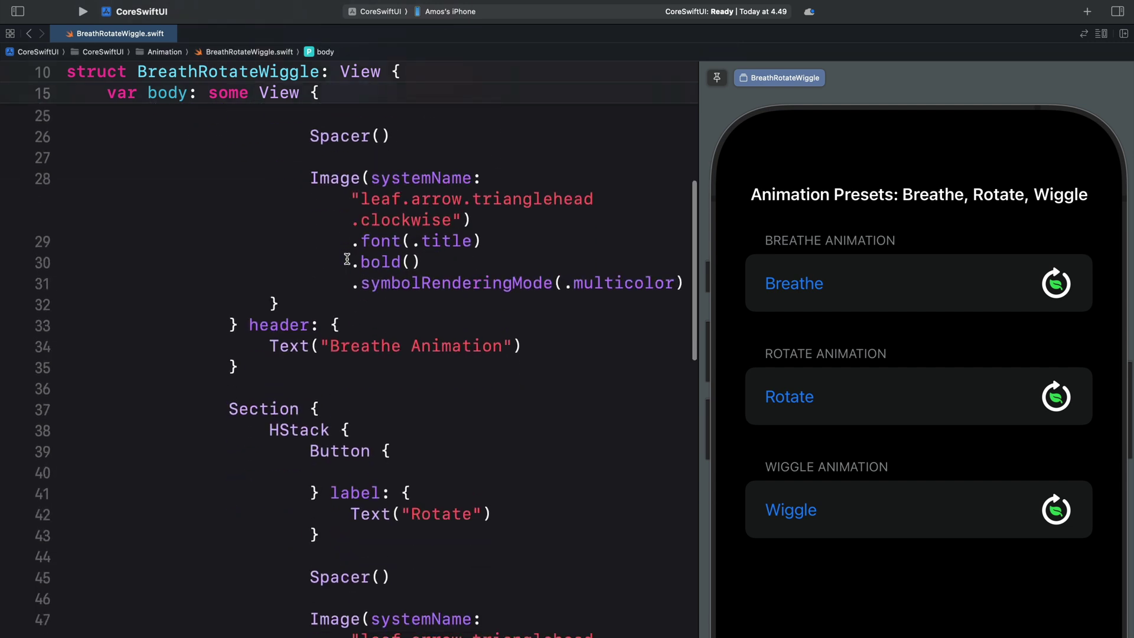
scroll(334, 322, down, 8)
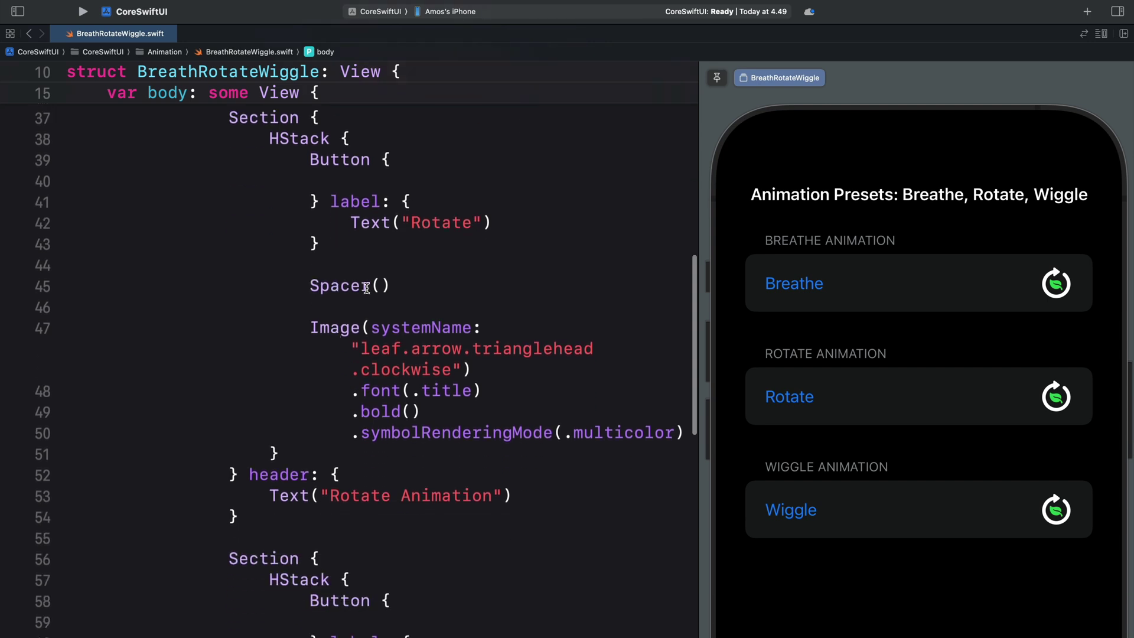
click(353, 293)
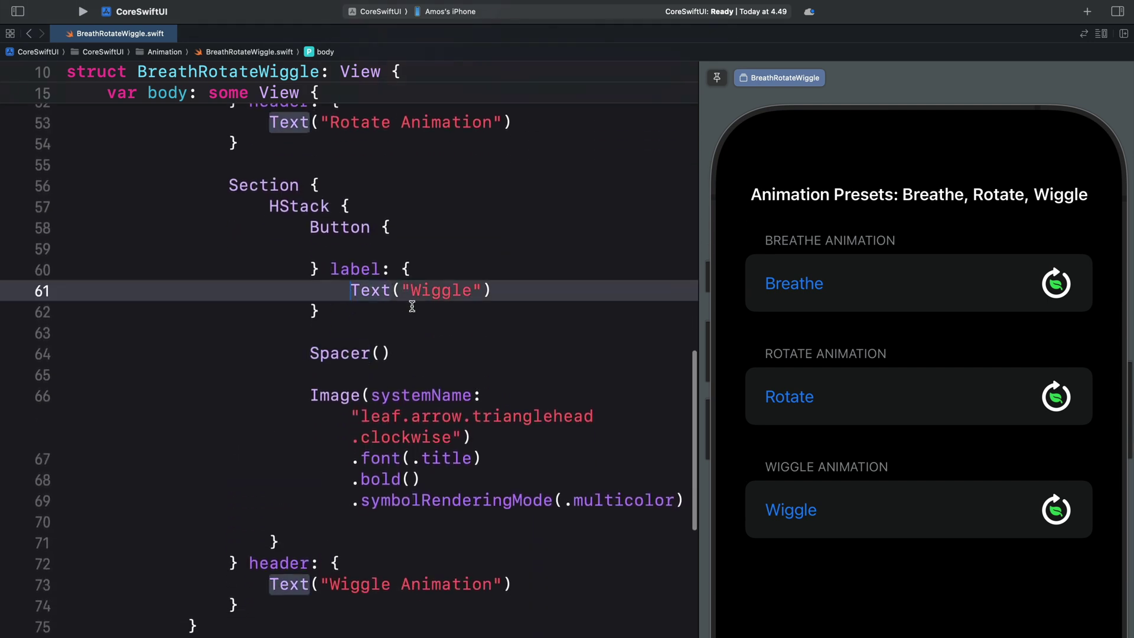